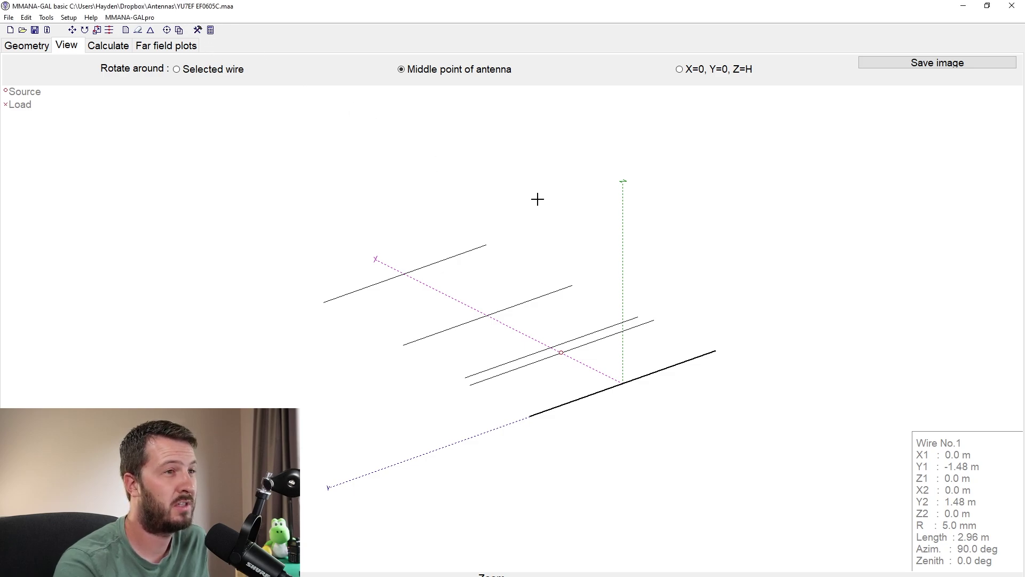
# Rotate the Yagi's 3D view and confirm wire 1's 2.96 m definition, closing without changes
pyautogui.moveTo(537, 200)
pyautogui.mouseDown()
pyautogui.moveTo(493, 199)
pyautogui.moveTo(521, 199)
pyautogui.mouseUp()
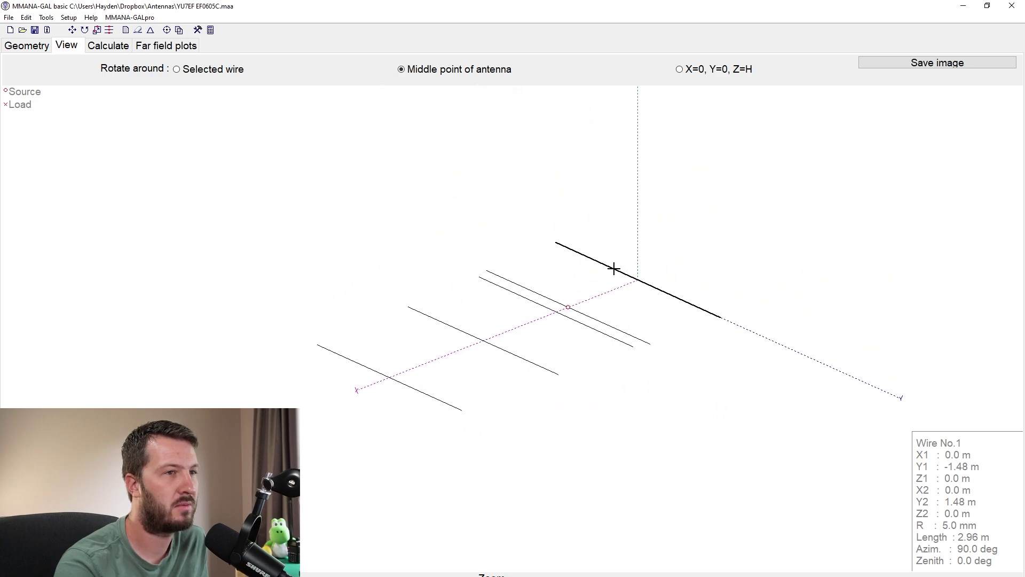
pyautogui.doubleClick(614, 268)
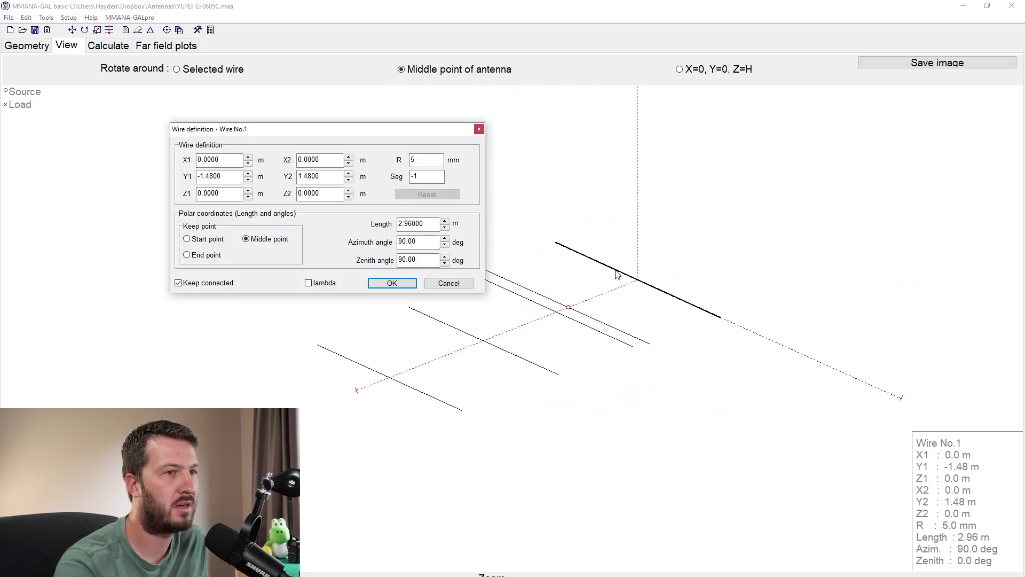
pyautogui.click(448, 283)
# Run the calculation (13.43 dBi, 22.84 dB F/B, SWR 1.3) and display the far-field plots
pyautogui.click(110, 51)
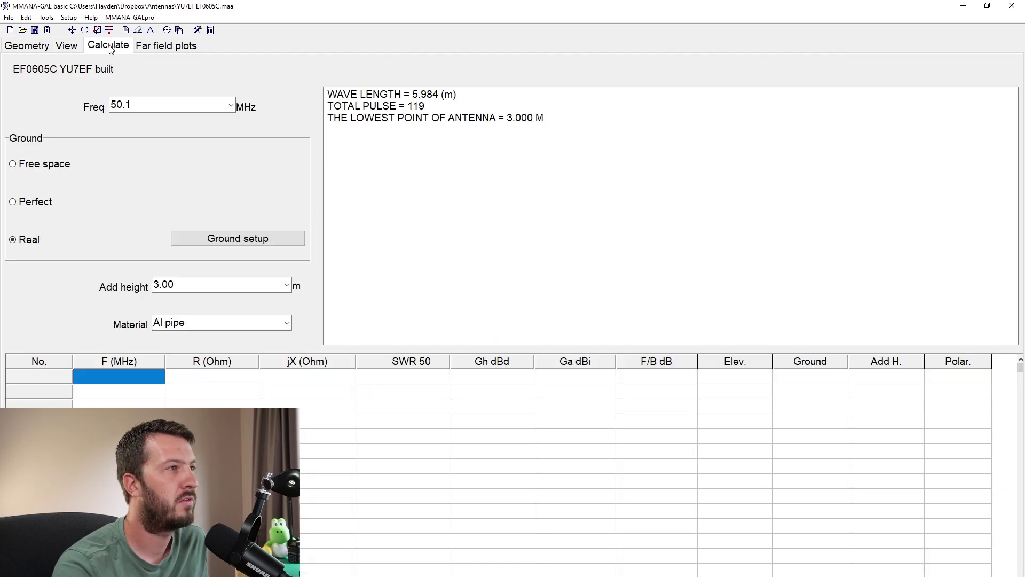
pyautogui.press('F7')
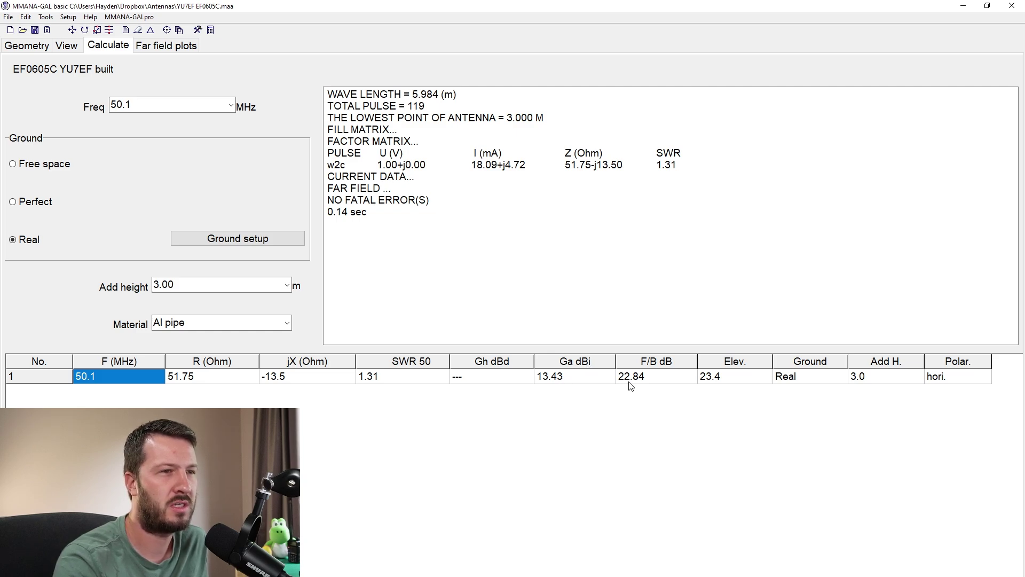
pyautogui.click(175, 48)
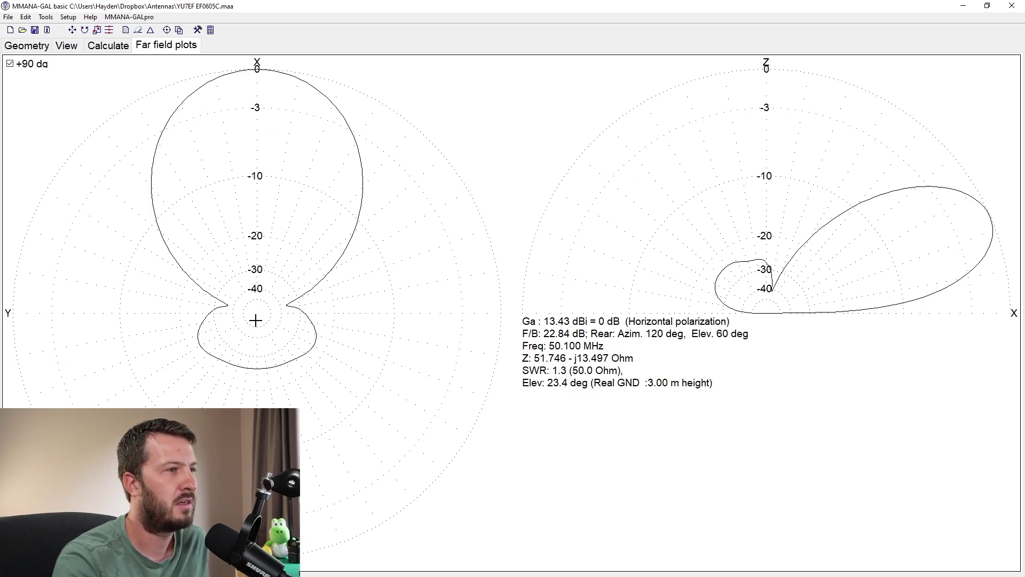
# Sweep the gain marker across azimuth (-27° to 21°) and elevation plots, reading 13.4 dBi at 25°
pyautogui.click(255, 81)
pyautogui.moveTo(255, 81)
pyautogui.mouseDown()
pyautogui.moveTo(256, 72)
pyautogui.moveTo(200, 89)
pyautogui.moveTo(168, 113)
pyautogui.moveTo(255, 75)
pyautogui.moveTo(314, 84)
pyautogui.moveTo(353, 135)
pyautogui.moveTo(312, 103)
pyautogui.moveTo(273, 96)
pyautogui.moveTo(256, 71)
pyautogui.moveTo(348, 131)
pyautogui.mouseUp()
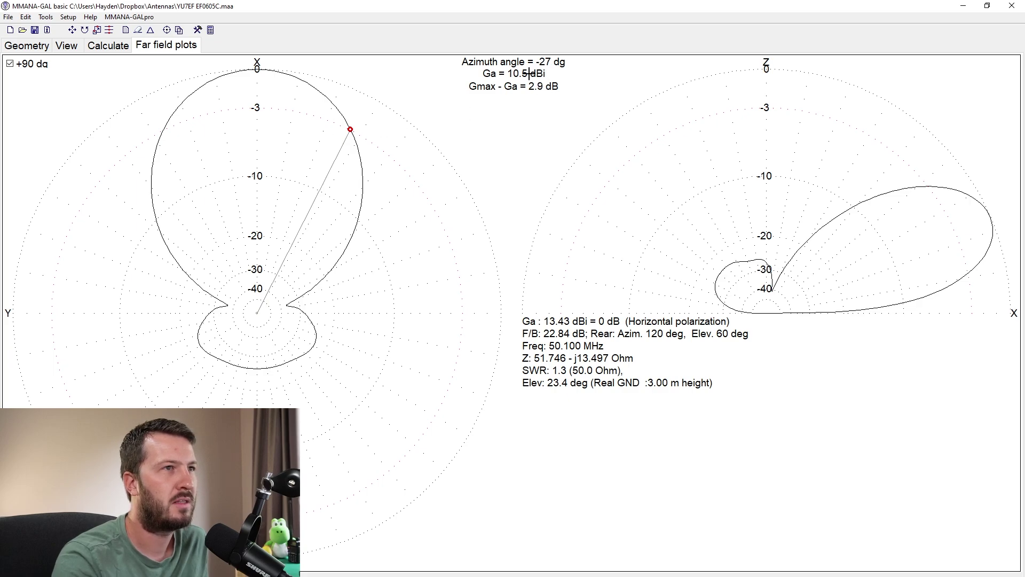
pyautogui.moveTo(262, 114)
pyautogui.mouseDown()
pyautogui.moveTo(209, 112)
pyautogui.moveTo(167, 141)
pyautogui.mouseUp()
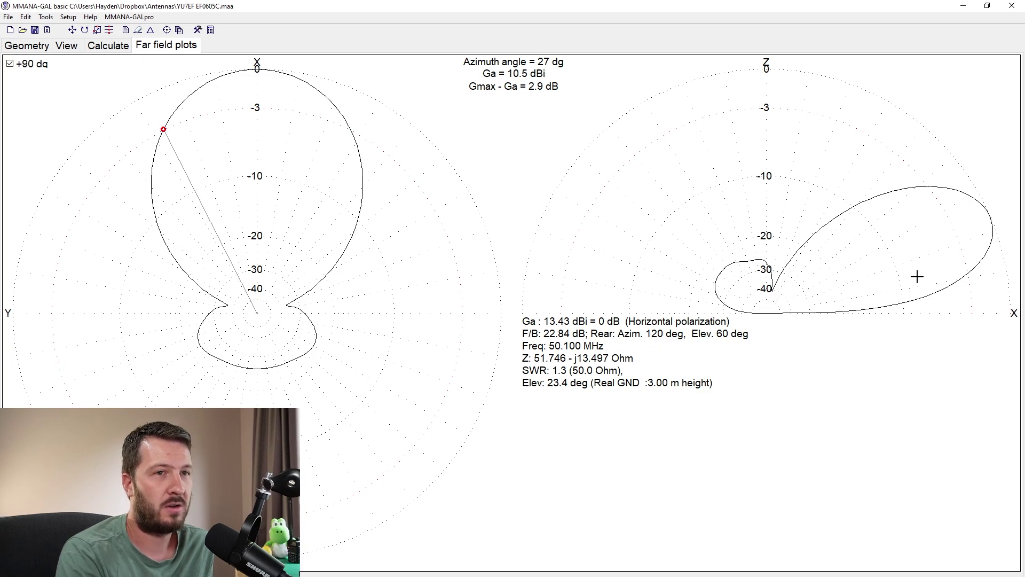
pyautogui.moveTo(986, 217)
pyautogui.mouseDown()
pyautogui.moveTo(975, 202)
pyautogui.moveTo(990, 206)
pyautogui.mouseUp()
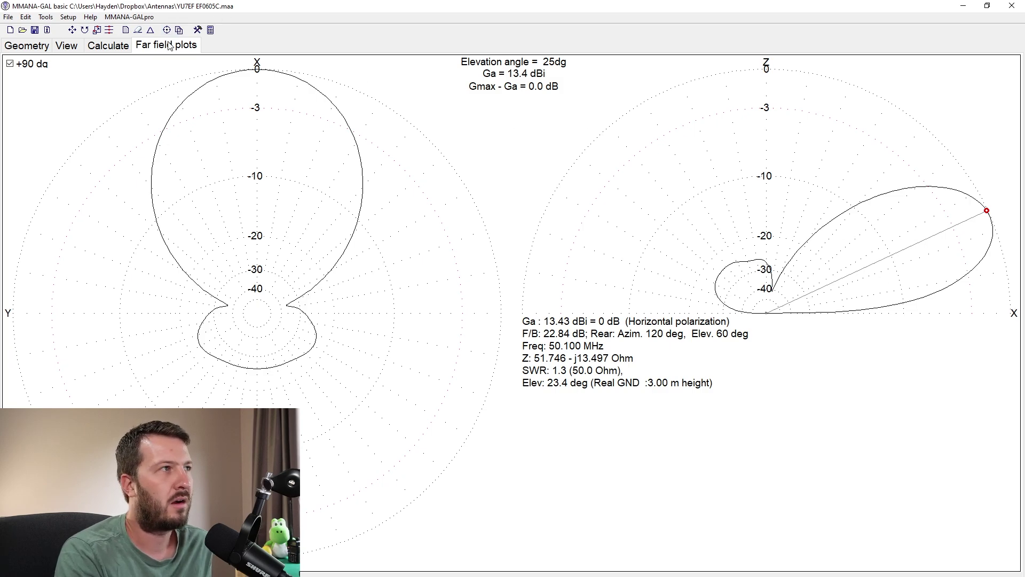
pyautogui.click(108, 45)
# Recalculate over perfect ground at 6 m added height and read the elevation lobe gains
pyautogui.click(185, 284)
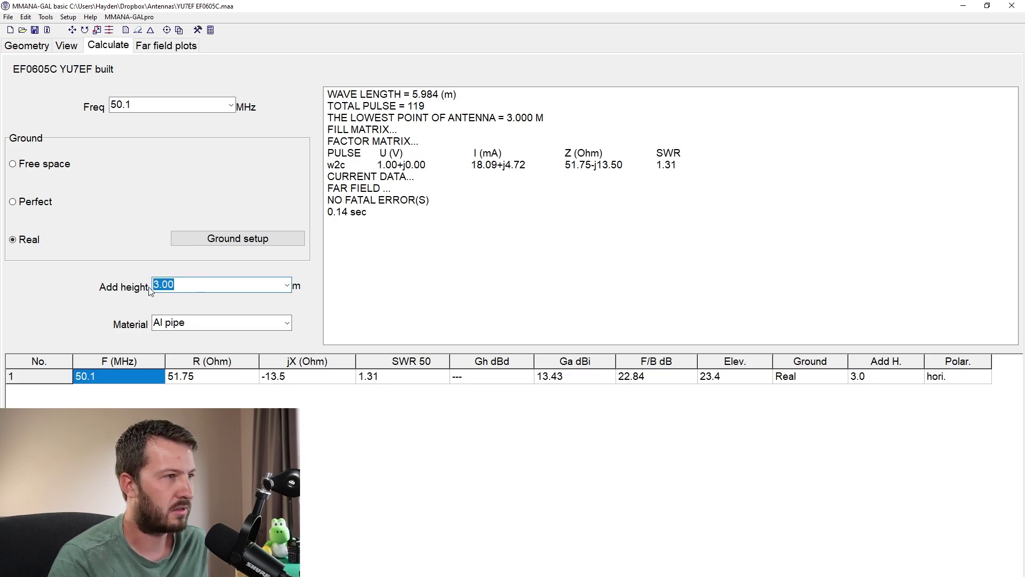
pyautogui.write('6')
pyautogui.click(184, 202)
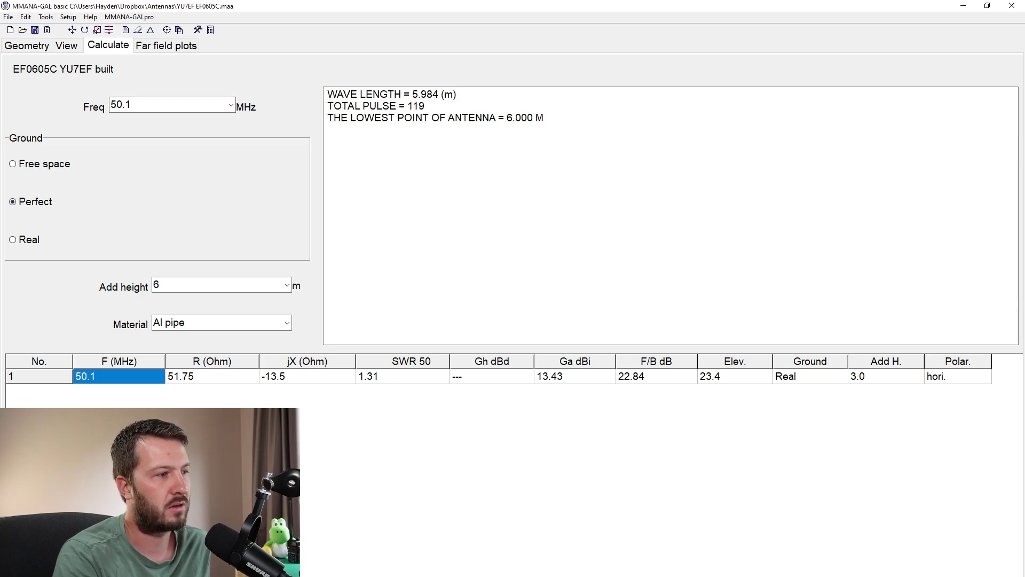
pyautogui.press('F7')
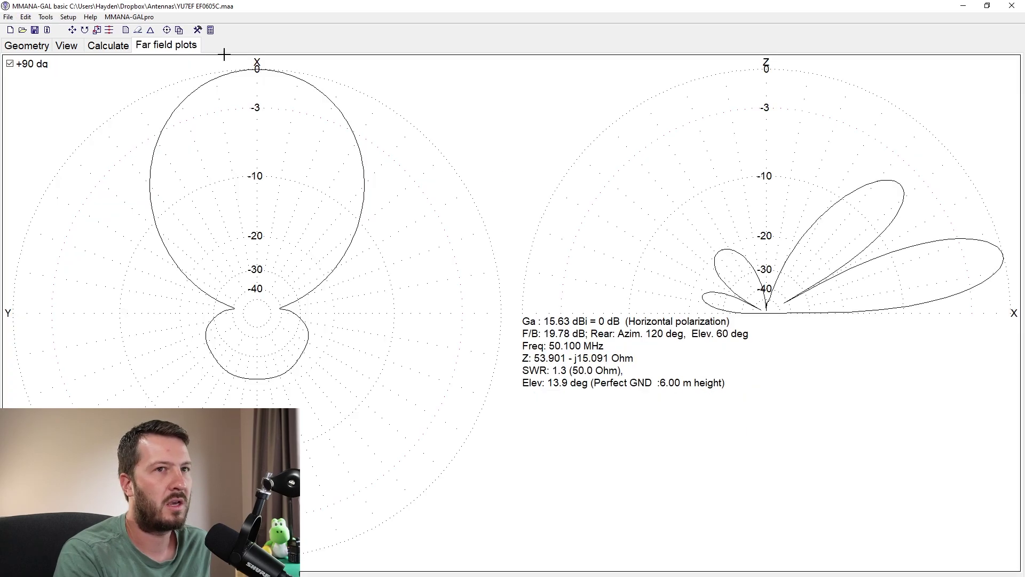
pyautogui.click(893, 187)
pyautogui.moveTo(893, 187); pyautogui.dragTo(1009, 251)
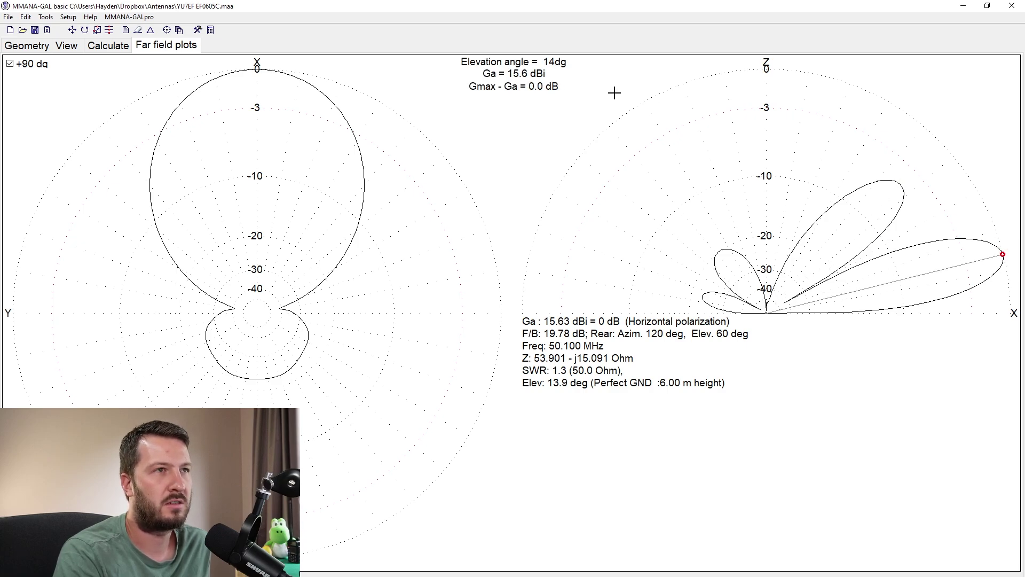
pyautogui.moveTo(972, 303)
pyautogui.mouseDown()
pyautogui.moveTo(970, 273)
pyautogui.moveTo(978, 291)
pyautogui.moveTo(997, 251)
pyautogui.moveTo(999, 265)
pyautogui.moveTo(1007, 252)
pyautogui.mouseUp()
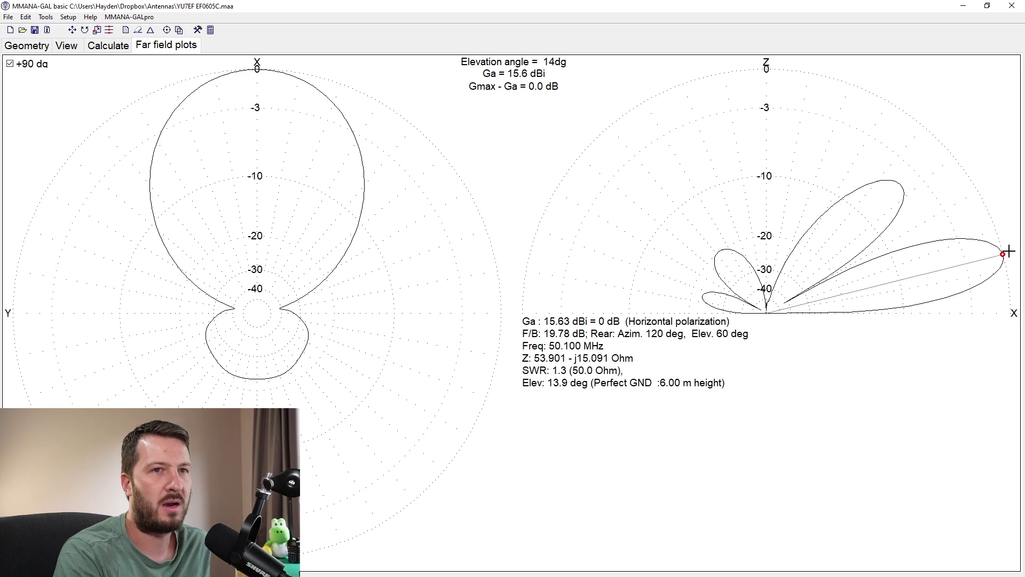
# Recalculate at 3 m added height and read the 14.35 dBi peak at 25° elevation
pyautogui.click(111, 45)
pyautogui.doubleClick(157, 284)
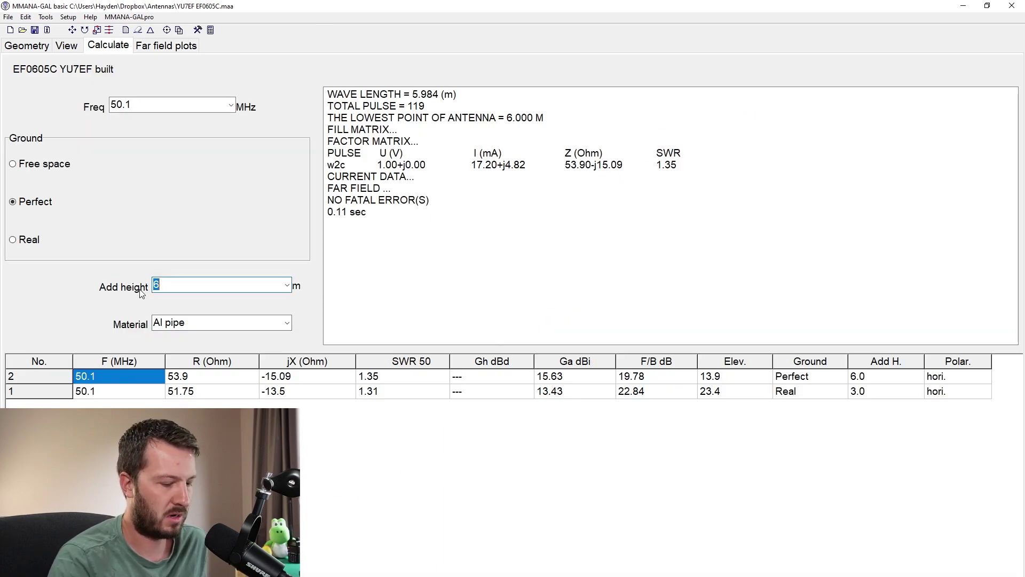
pyautogui.write('3')
pyautogui.press('Return')
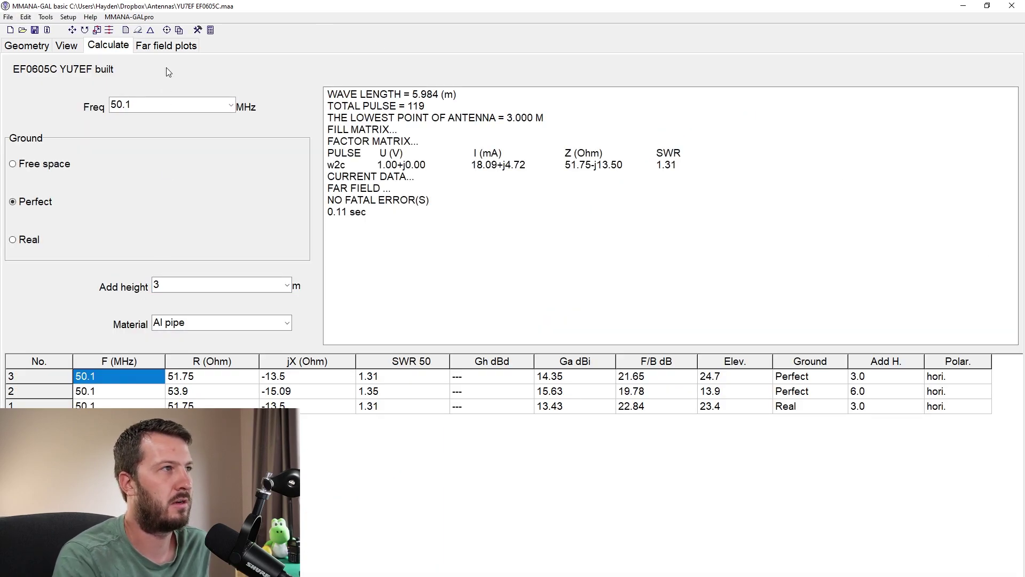
pyautogui.click(169, 47)
pyautogui.click(986, 203)
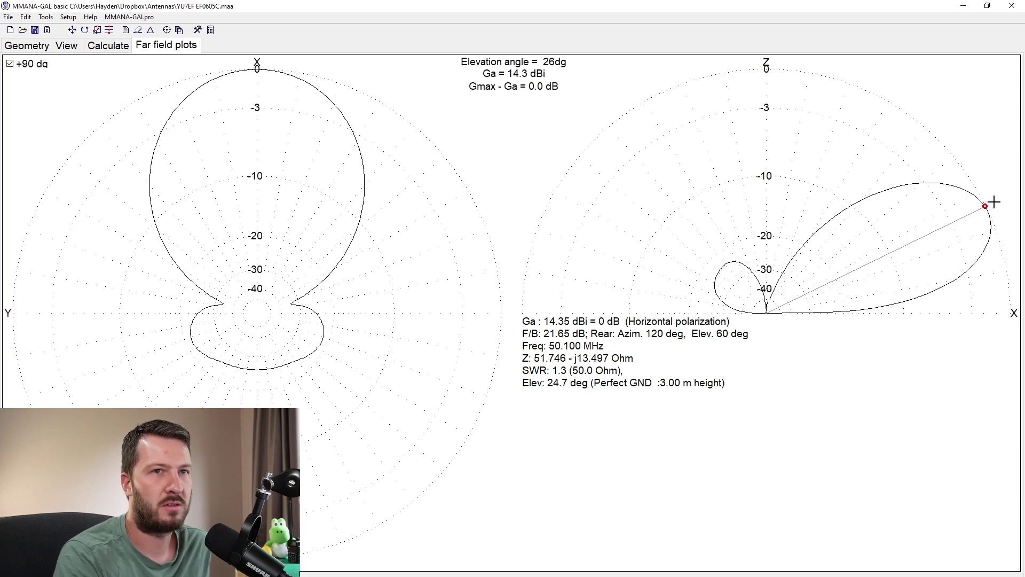
pyautogui.click(998, 203)
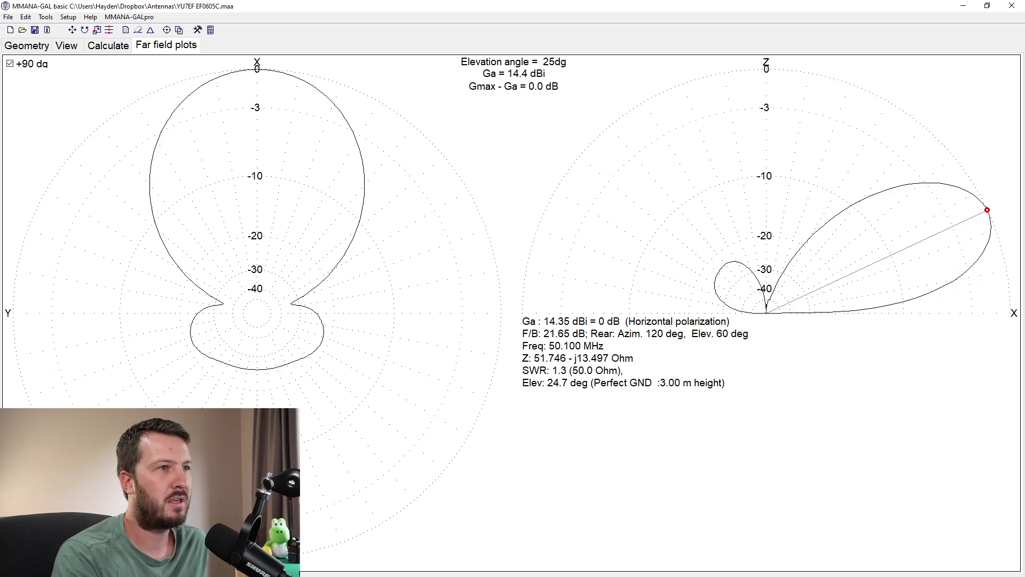
# Orbit the 3D far-field pattern through side, front and oblique views, zooming in on the main lobe
pyautogui.moveTo(245, 229); pyautogui.dragTo(291, 221)
pyautogui.moveTo(369, 178); pyautogui.dragTo(388, 177)
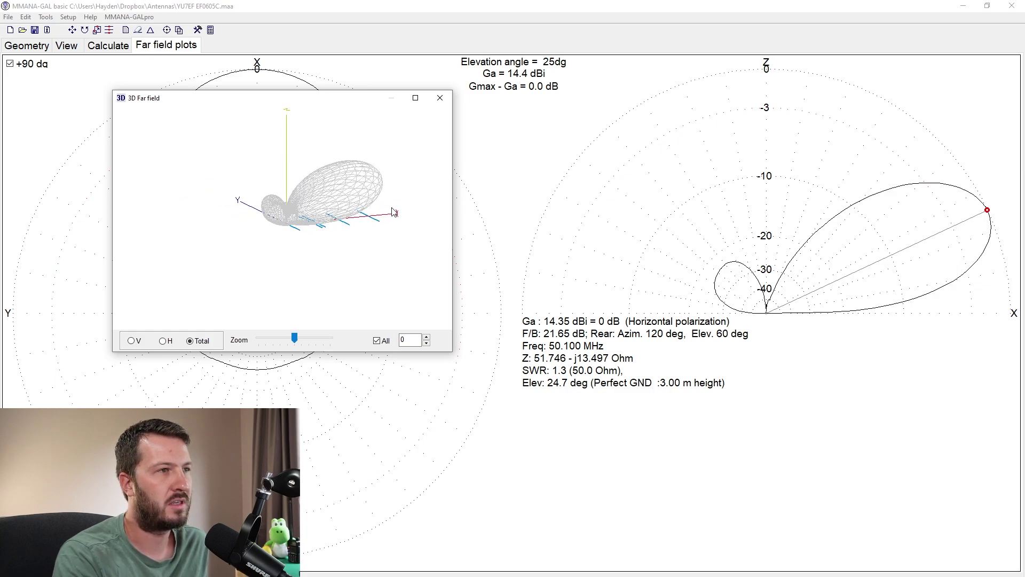
pyautogui.moveTo(314, 229); pyautogui.dragTo(433, 193)
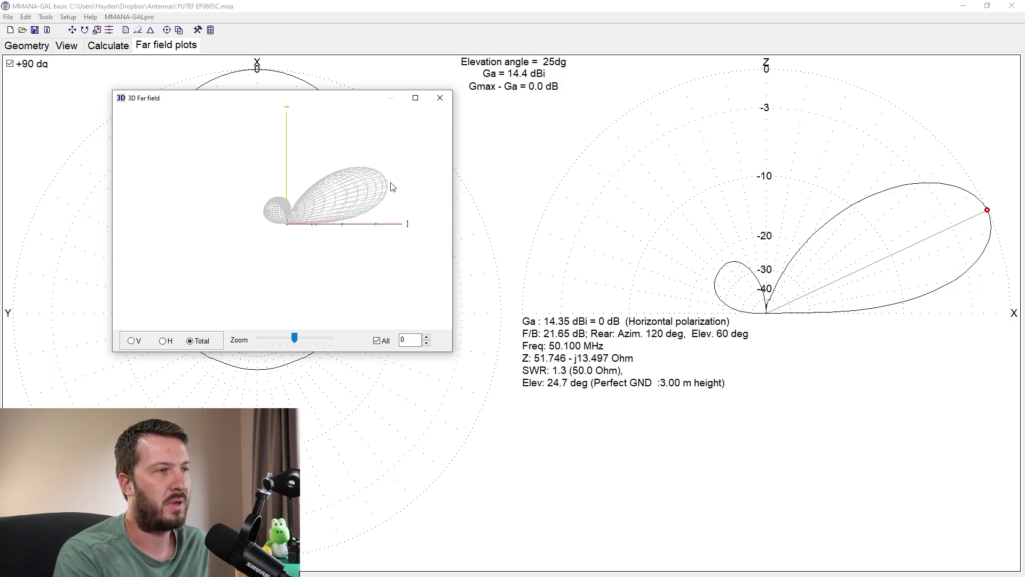
pyautogui.moveTo(376, 200); pyautogui.dragTo(335, 194)
pyautogui.moveTo(294, 338); pyautogui.dragTo(330, 338)
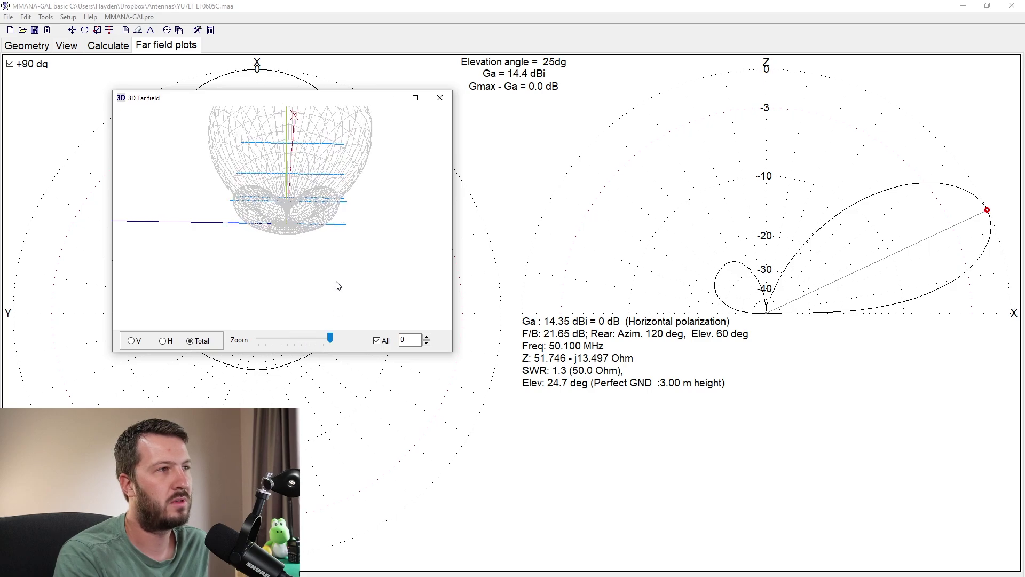
pyautogui.moveTo(338, 286); pyautogui.dragTo(355, 219)
# Show the SWR graph with a 1000 kHz sweep bandwidth and start the detailed sweep
pyautogui.click(440, 97)
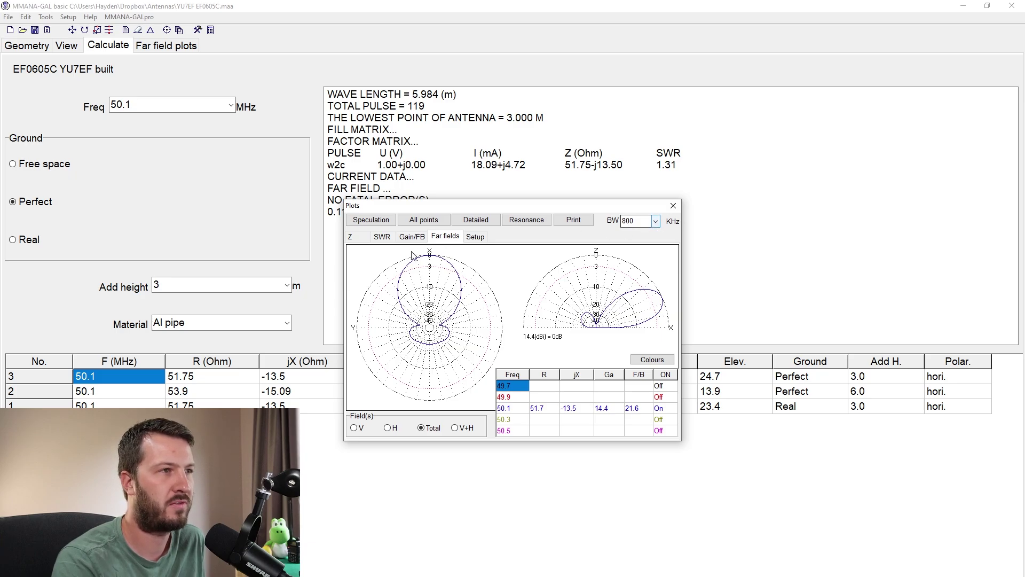
pyautogui.click(383, 237)
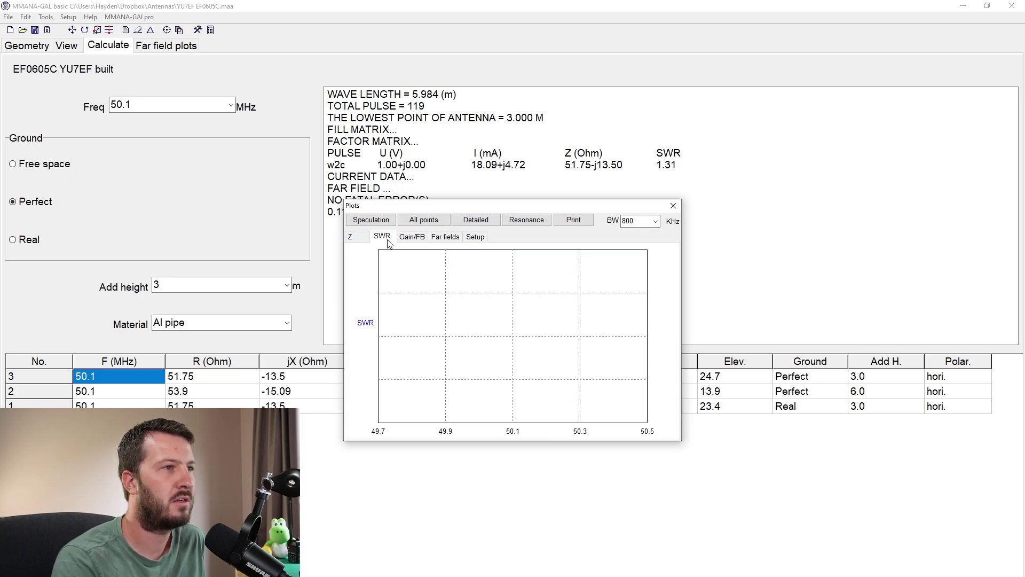
pyautogui.click(656, 221)
pyautogui.click(638, 301)
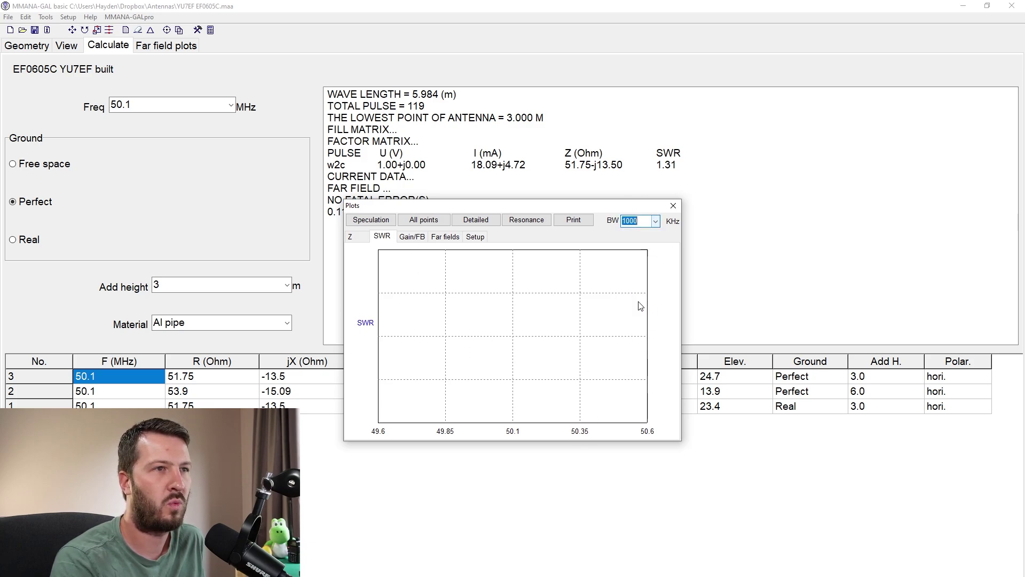
pyautogui.click(635, 220)
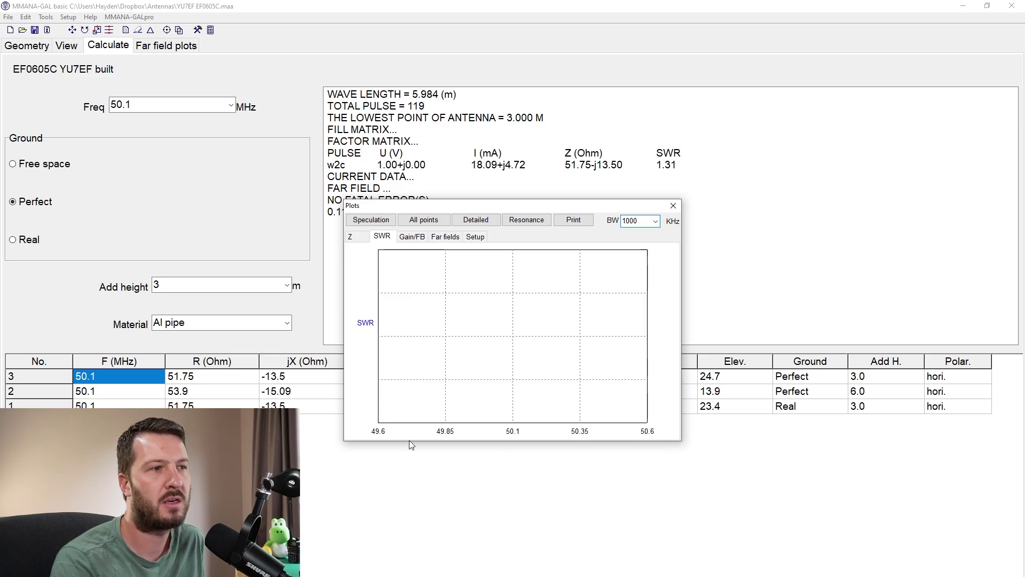
pyautogui.click(487, 220)
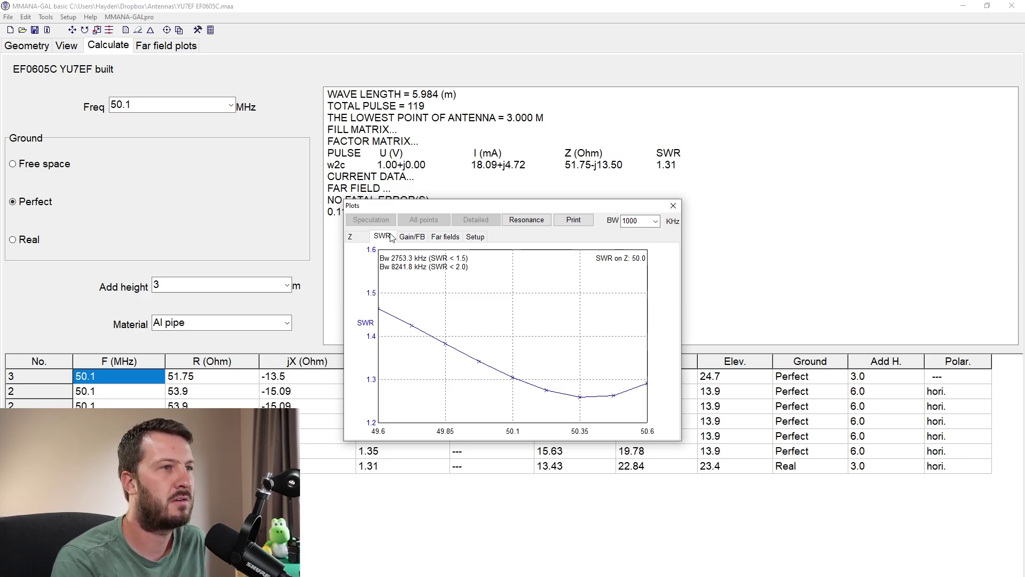
# View the swept resistance/reactance curves, then the far-field patterns for 49.6–50.6 MHz
pyautogui.click(355, 240)
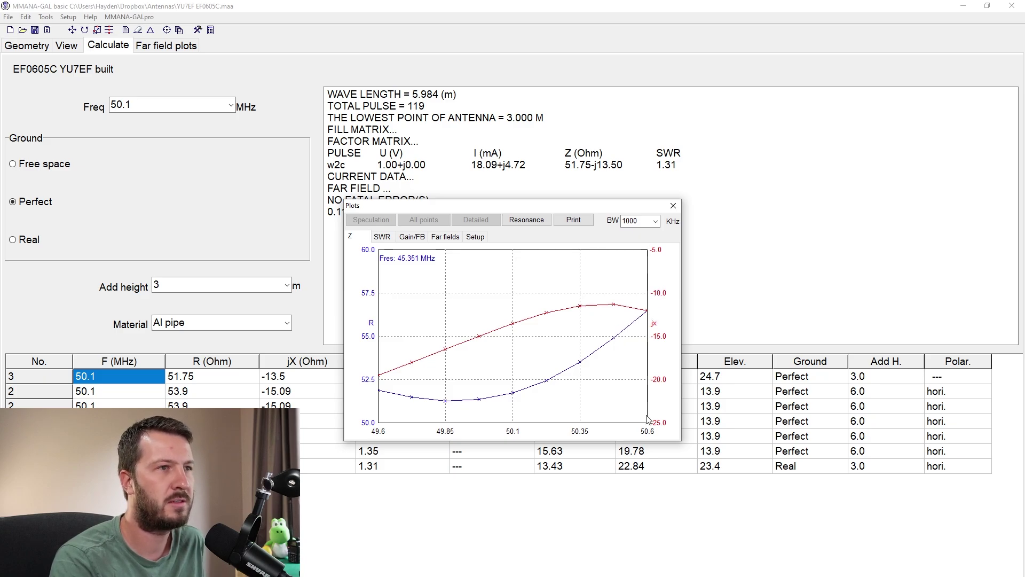
pyautogui.click(448, 237)
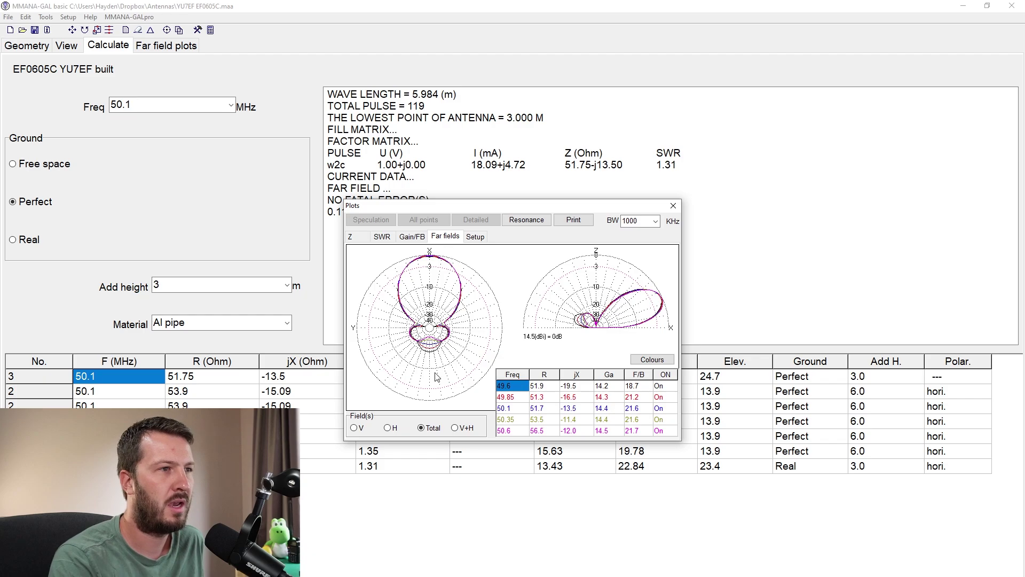
# Plot each frequency alone in turn (49.6, 49.85, 50.1, 50.35), ending on only 50.6 MHz
pyautogui.click(509, 396)
pyautogui.click(510, 386)
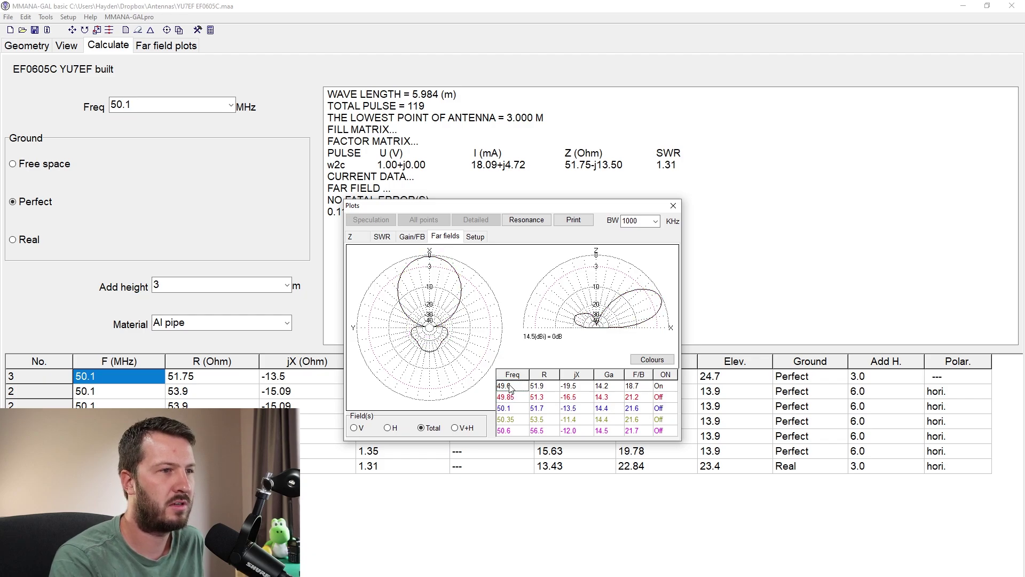
pyautogui.click(511, 398)
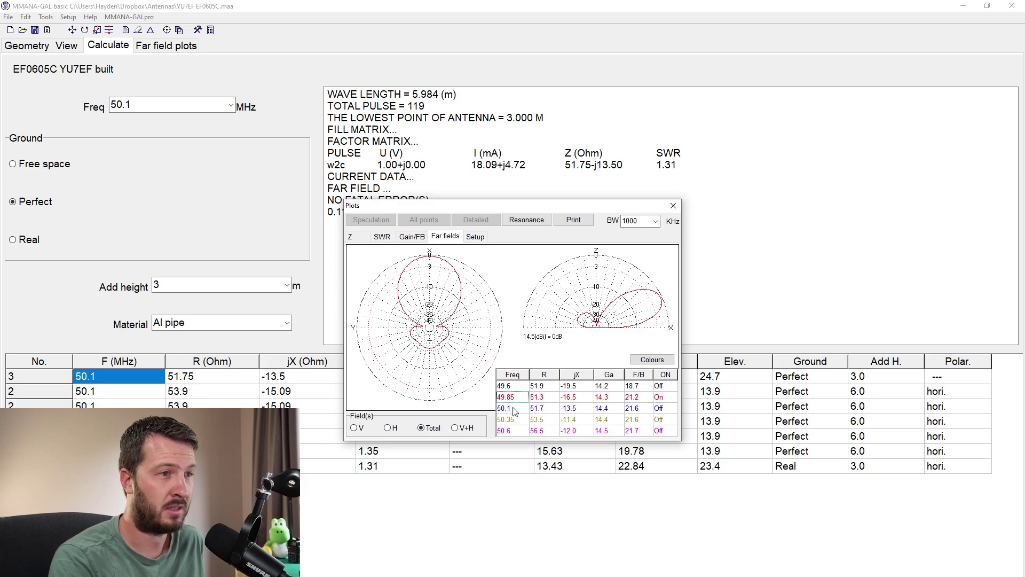
pyautogui.click(509, 388)
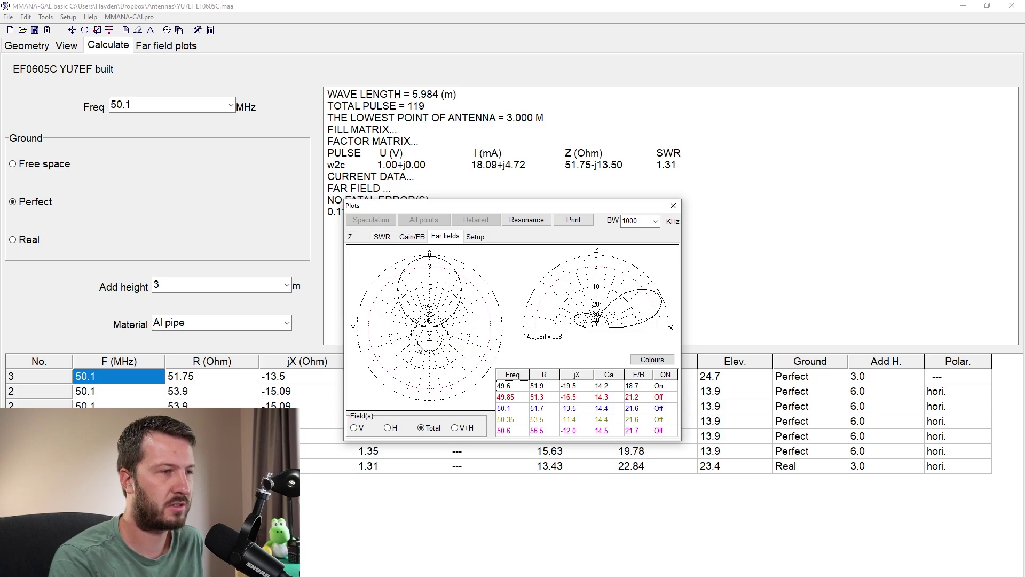
pyautogui.click(511, 408)
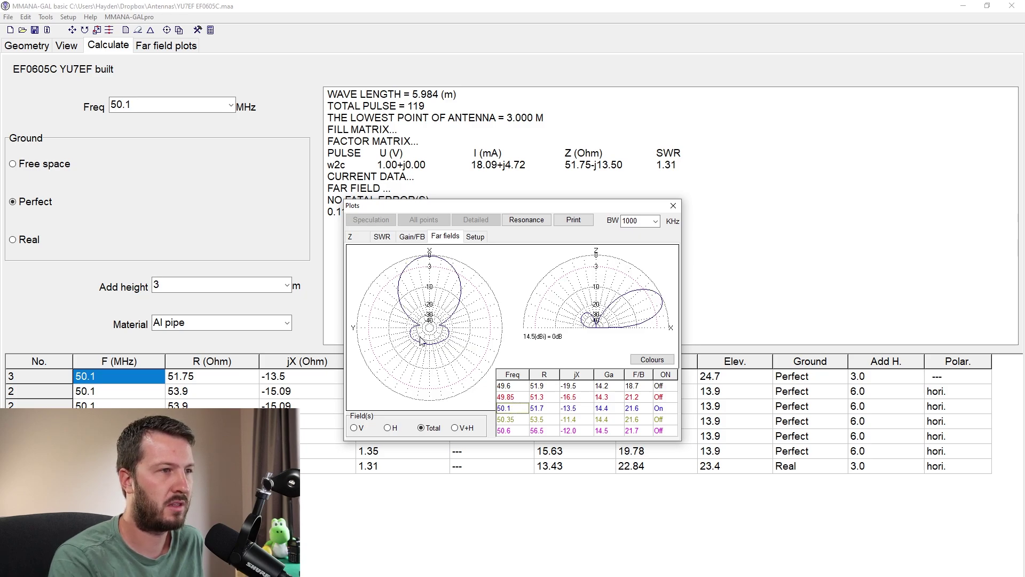
pyautogui.click(514, 420)
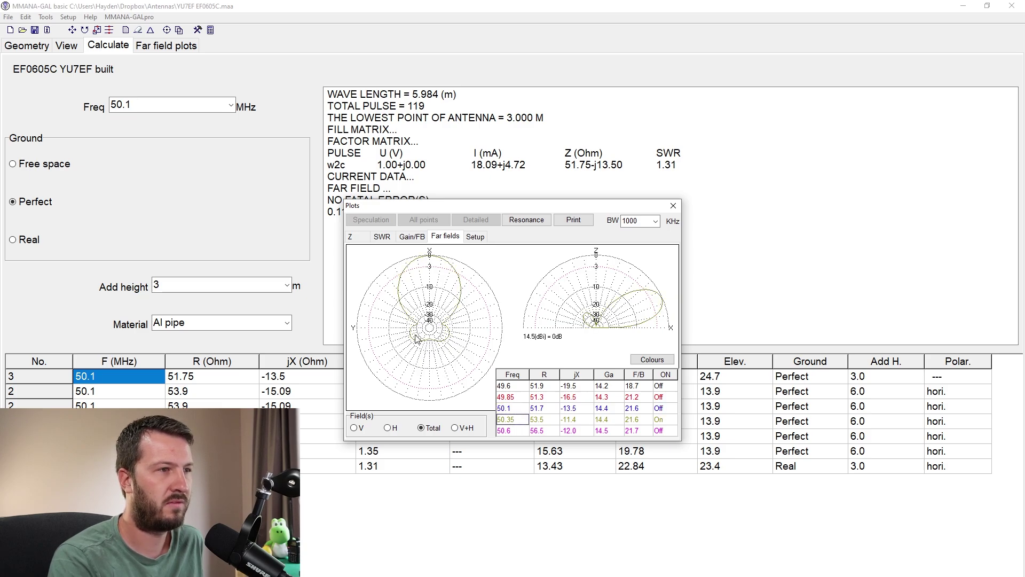
pyautogui.click(521, 431)
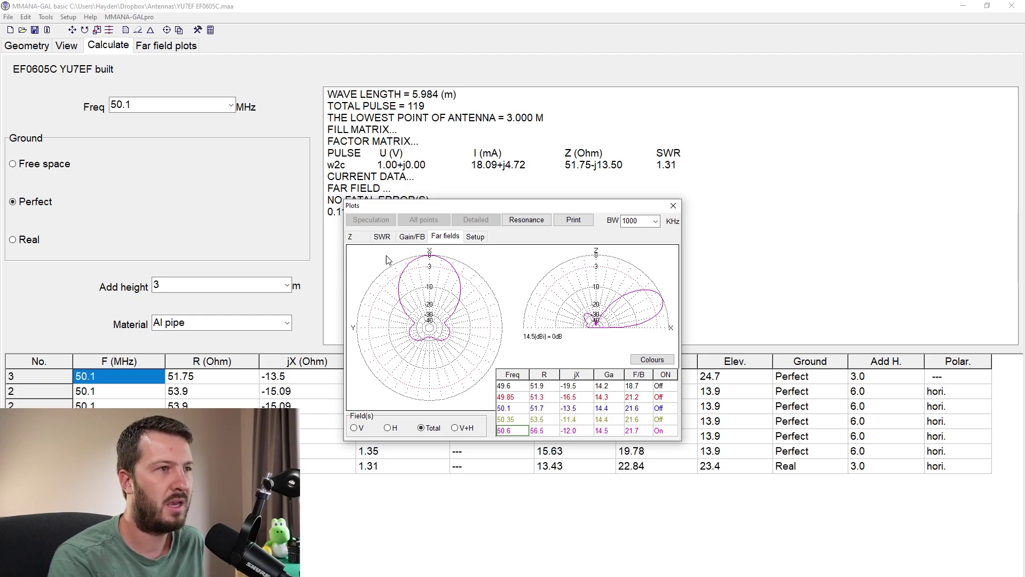
# Switch to Chrome and scroll the YU7EF EF0606 build post down to its MMANA plots
pyautogui.hotkey('alt', 'Tab')
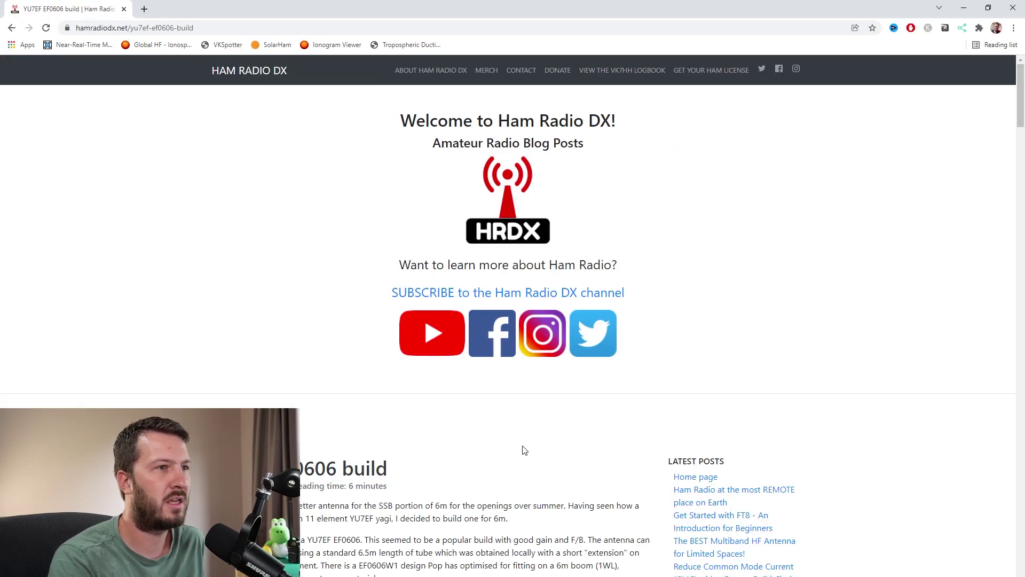
pyautogui.scroll(-4, 524, 451)
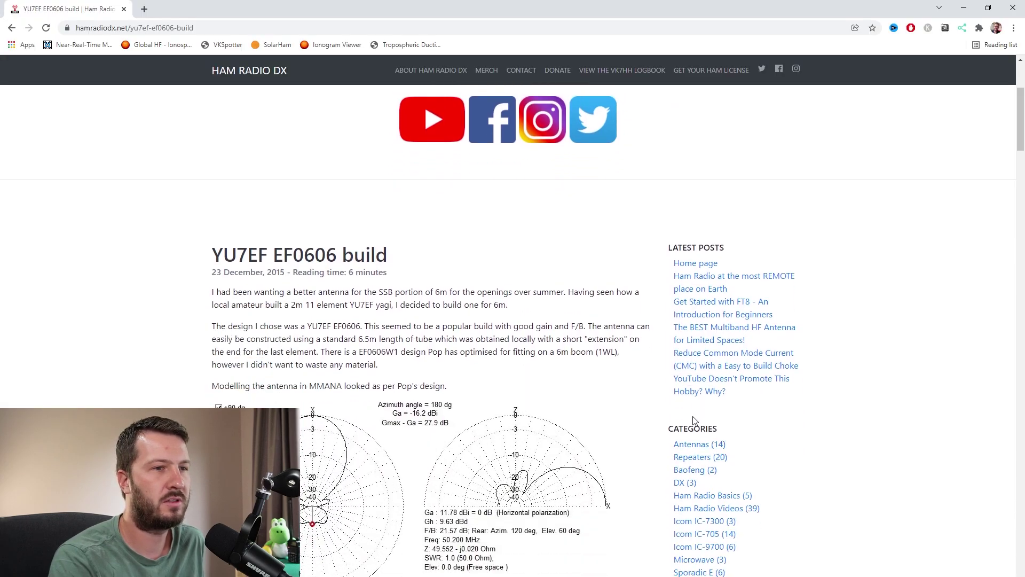
pyautogui.scroll(-2, 724, 433)
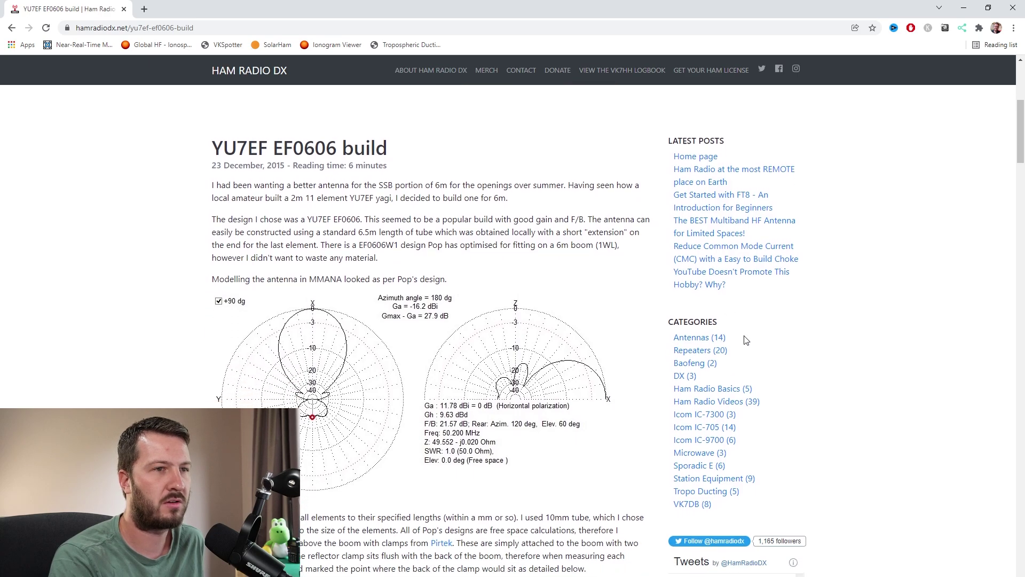
pyautogui.moveTo(746, 340); pyautogui.dragTo(671, 343)
pyautogui.click(74, 235)
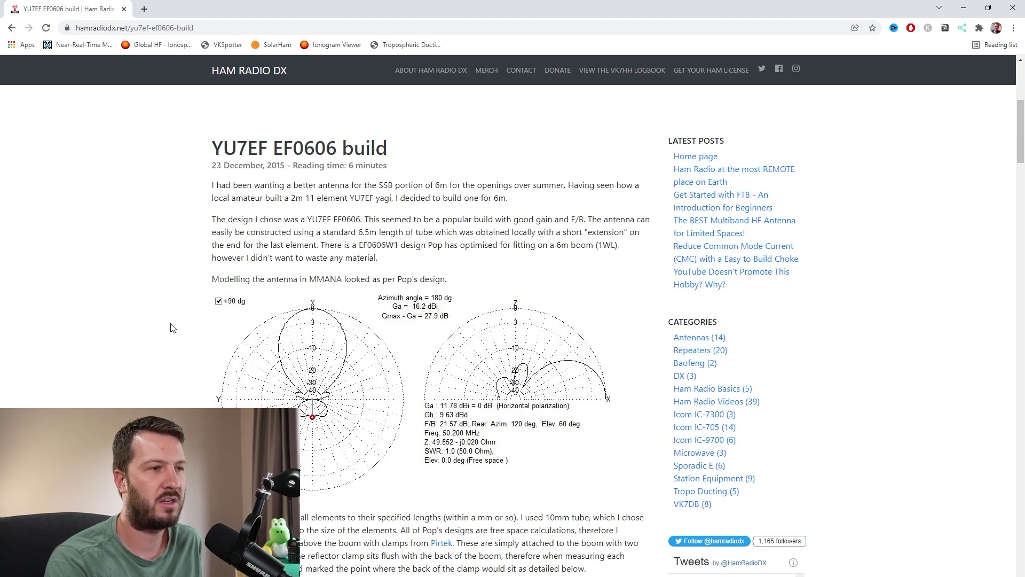
pyautogui.scroll(-2, 172, 327)
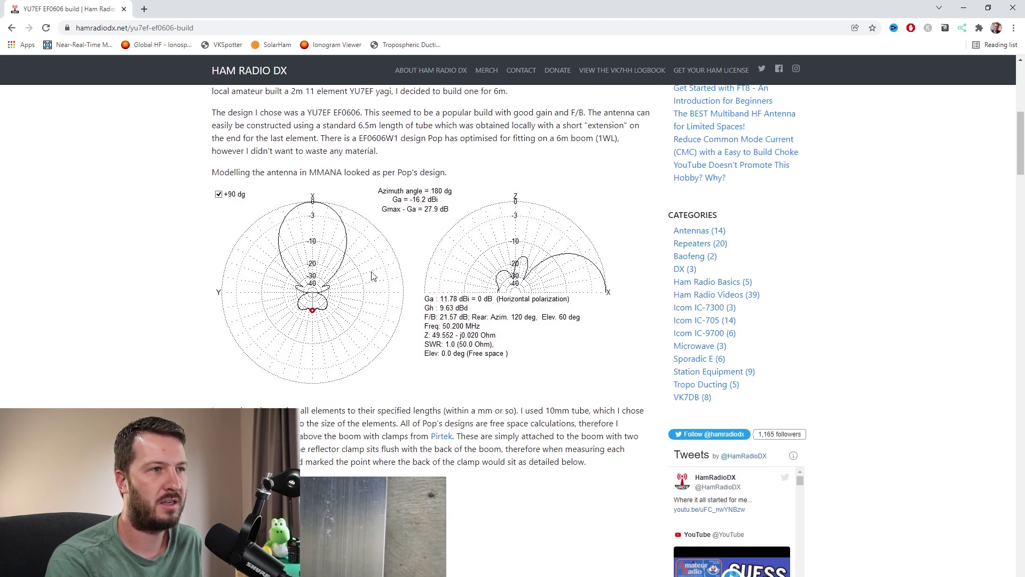
pyautogui.scroll(-6, 181, 300)
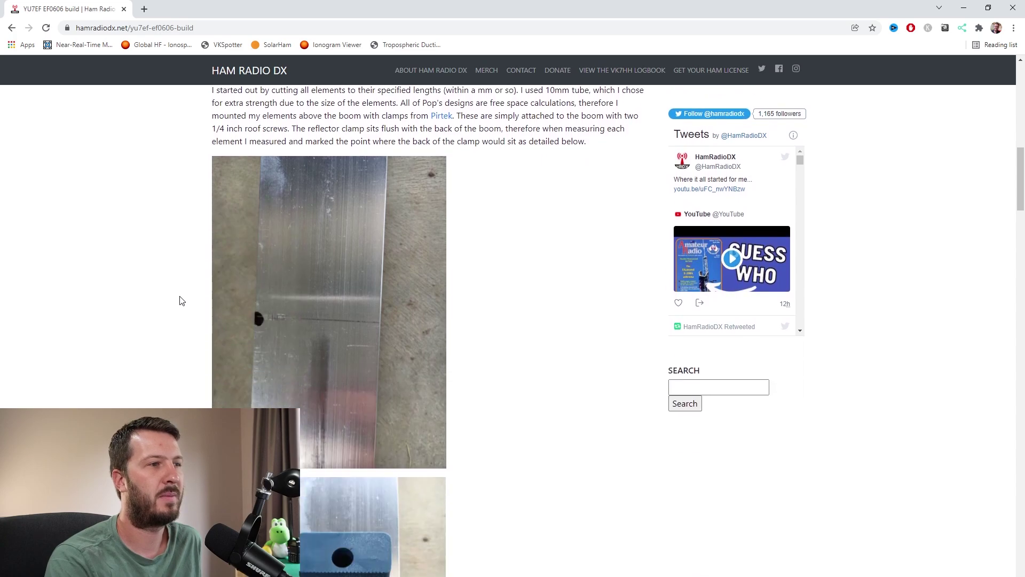
pyautogui.scroll(-5, 181, 300)
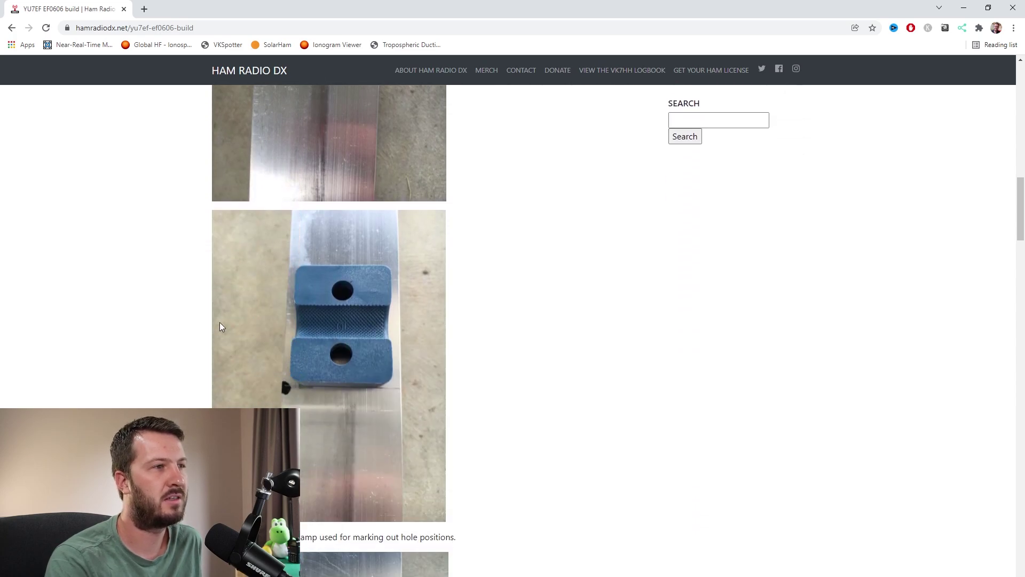
pyautogui.scroll(-10, 210, 335)
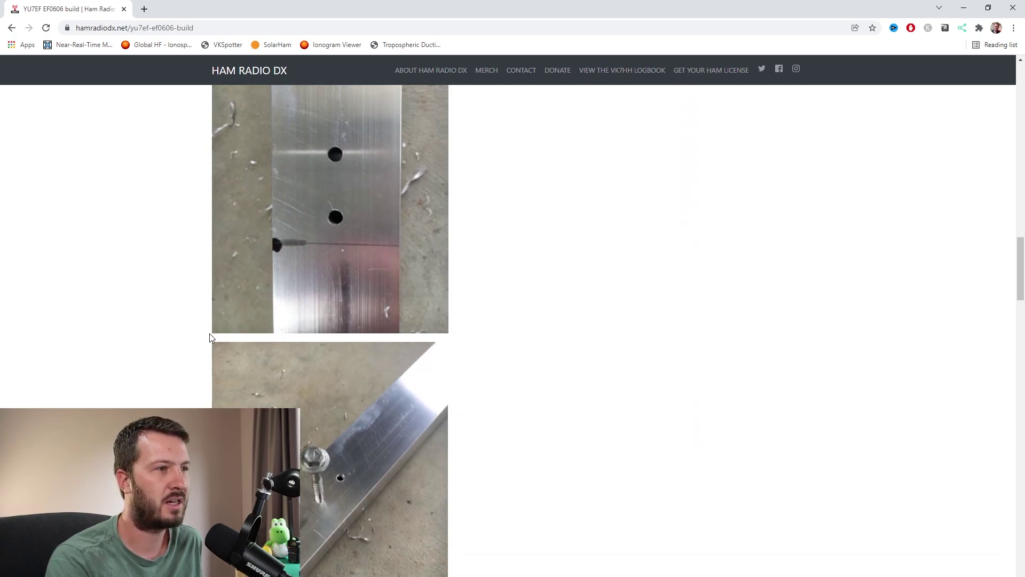
pyautogui.scroll(-6, 210, 337)
pyautogui.scroll(-2, 210, 337)
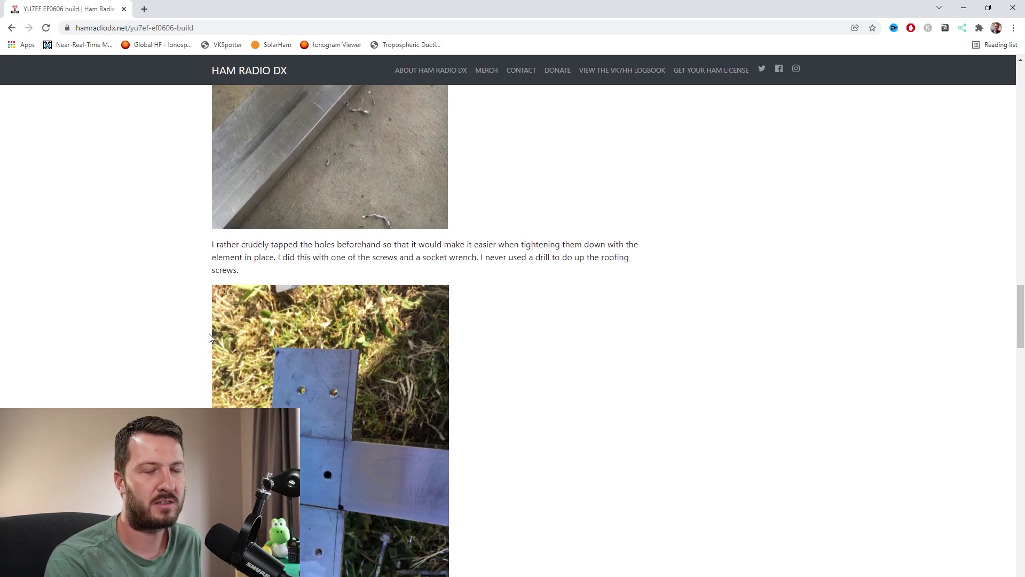
pyautogui.scroll(-8, 210, 336)
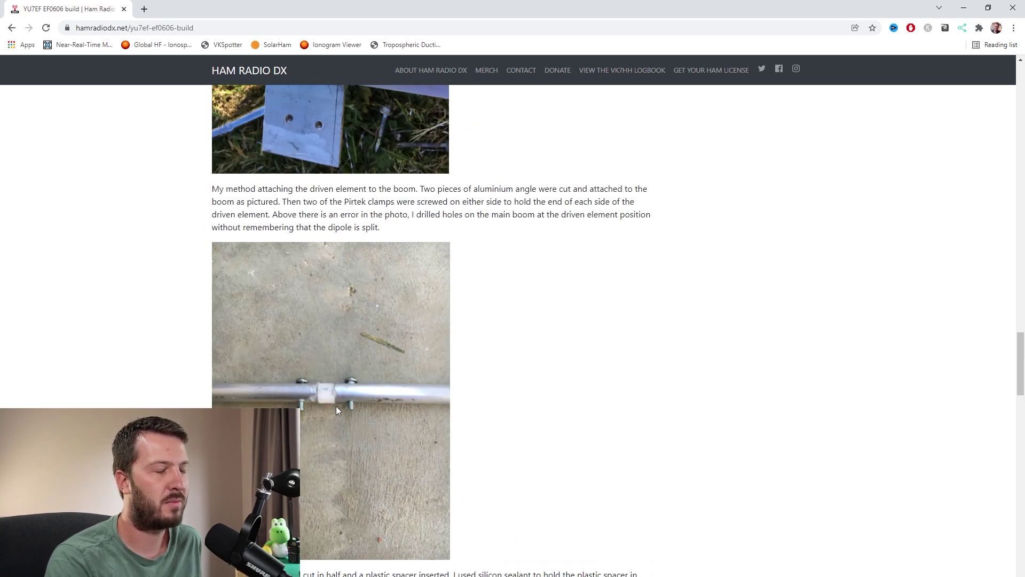
pyautogui.scroll(-6, 336, 409)
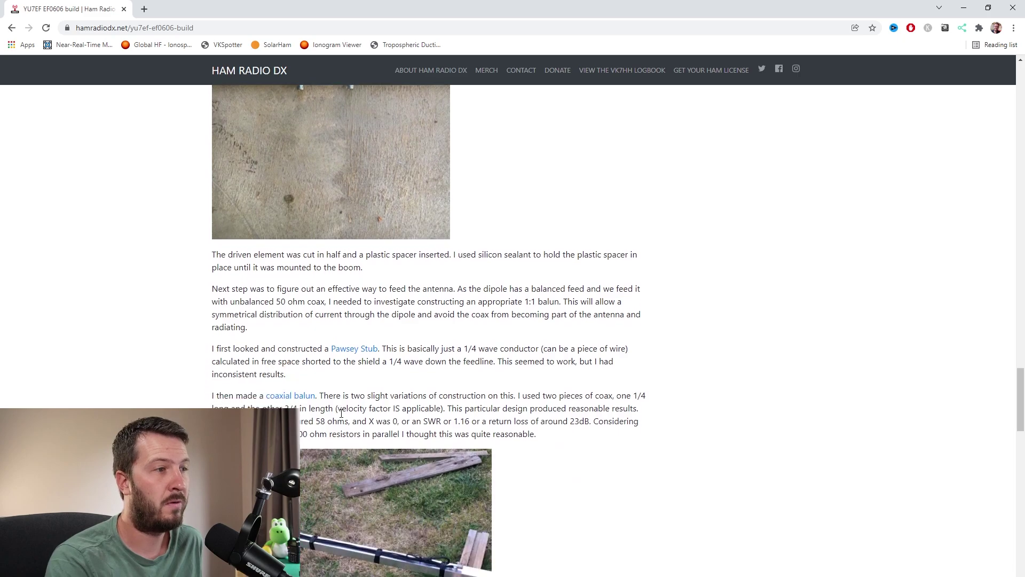
pyautogui.scroll(-3, 340, 414)
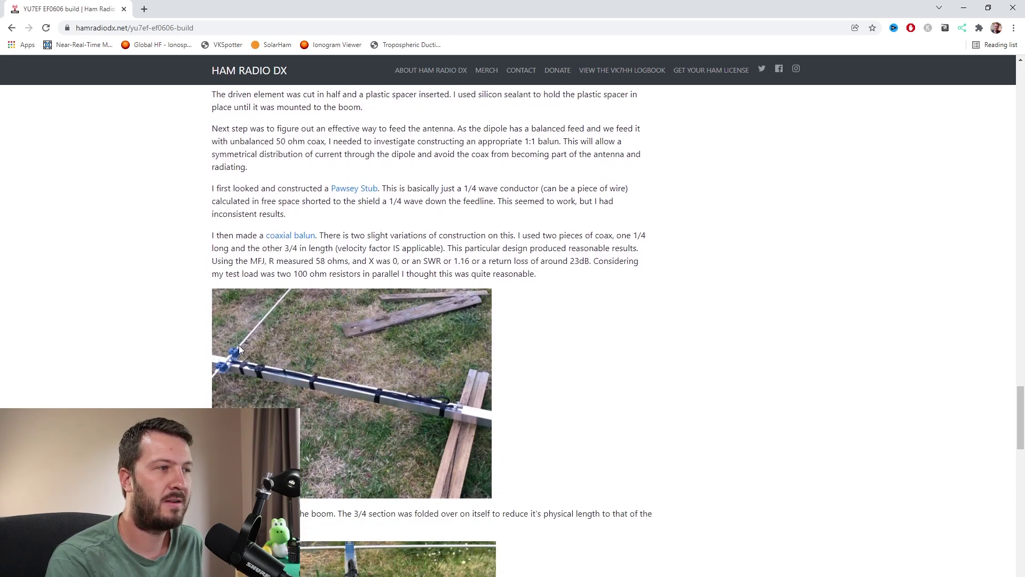
pyautogui.scroll(-6, 239, 348)
pyautogui.scroll(-7, 237, 372)
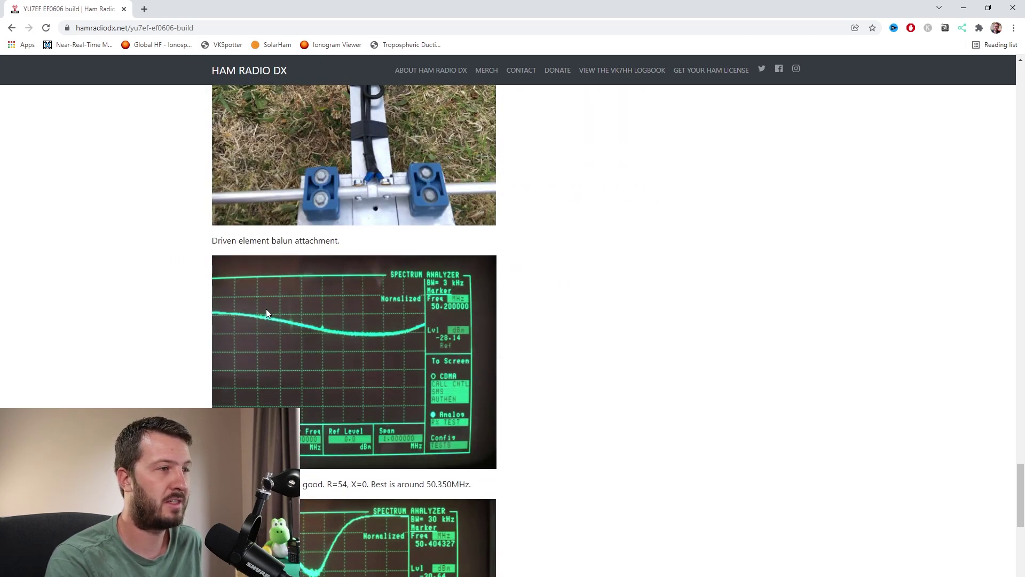
pyautogui.scroll(-2, 251, 299)
pyautogui.scroll(-11, 344, 454)
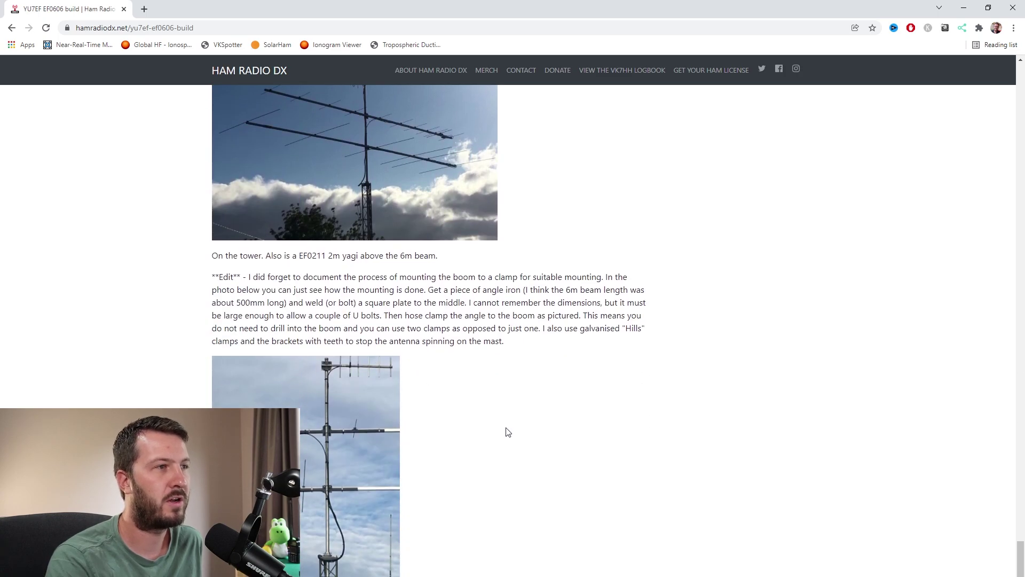
pyautogui.scroll(-1, 504, 432)
pyautogui.scroll(20, 539, 453)
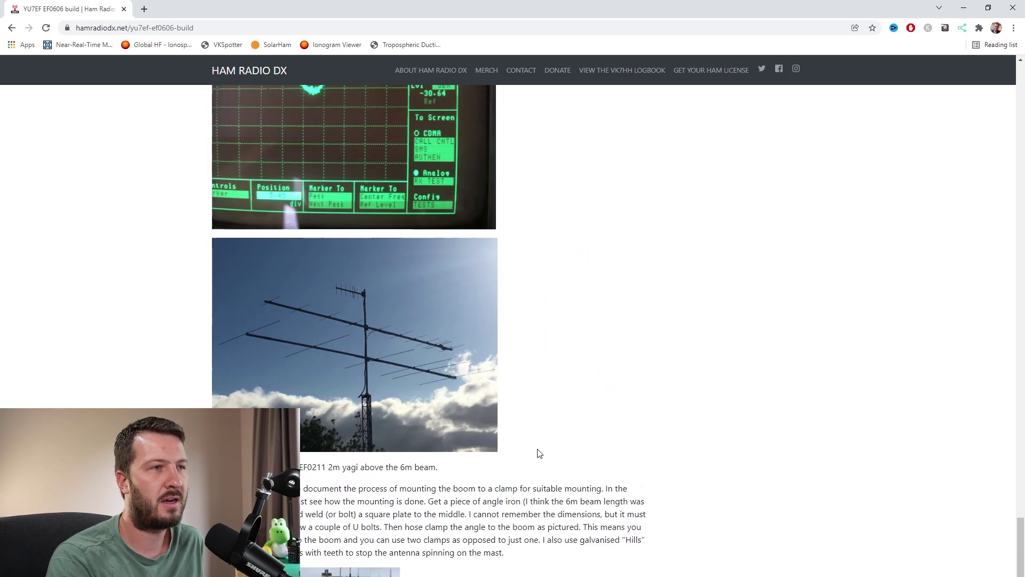
pyautogui.scroll(20, 559, 503)
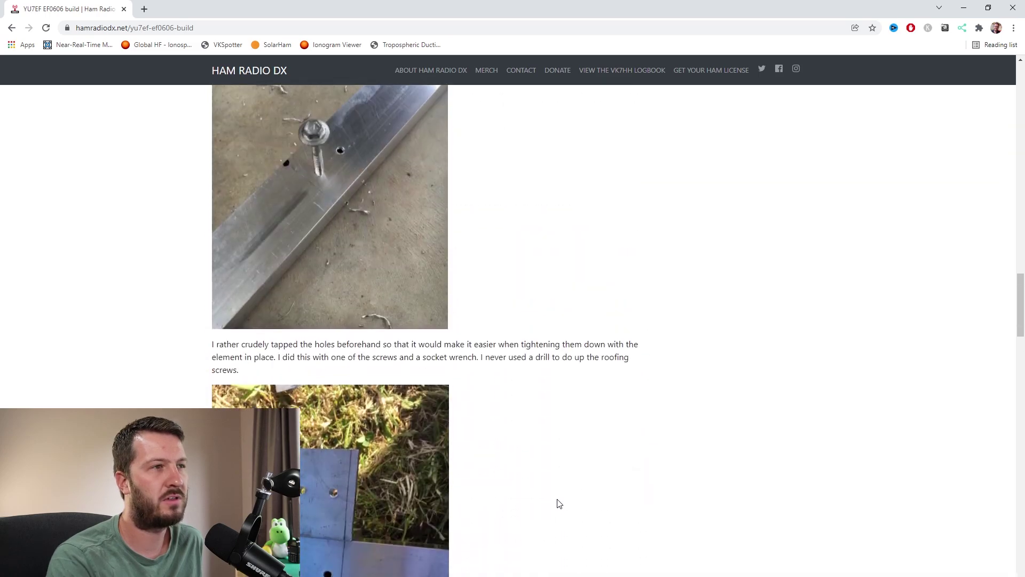
pyautogui.scroll(9, 560, 503)
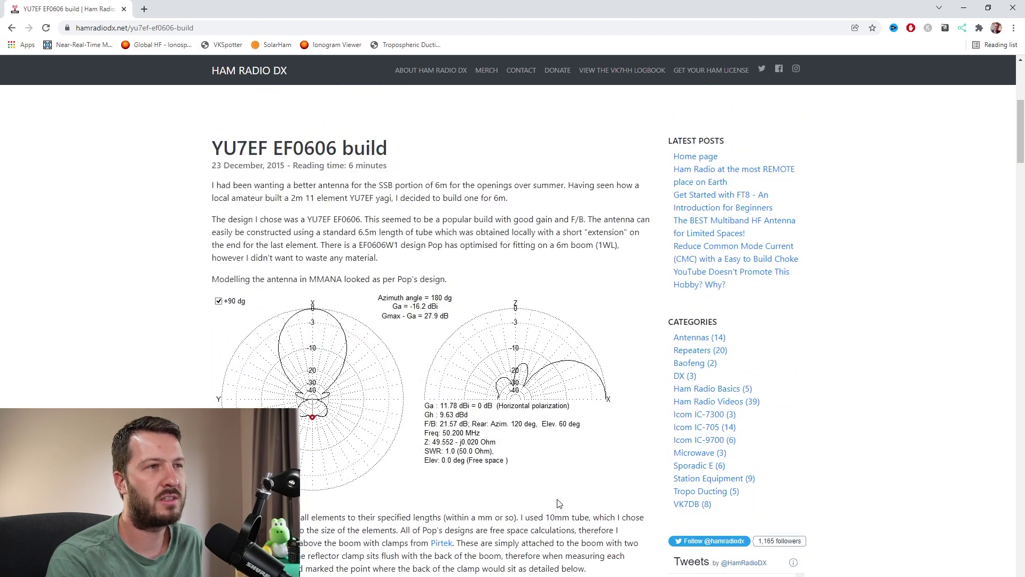
pyautogui.scroll(-2, 555, 441)
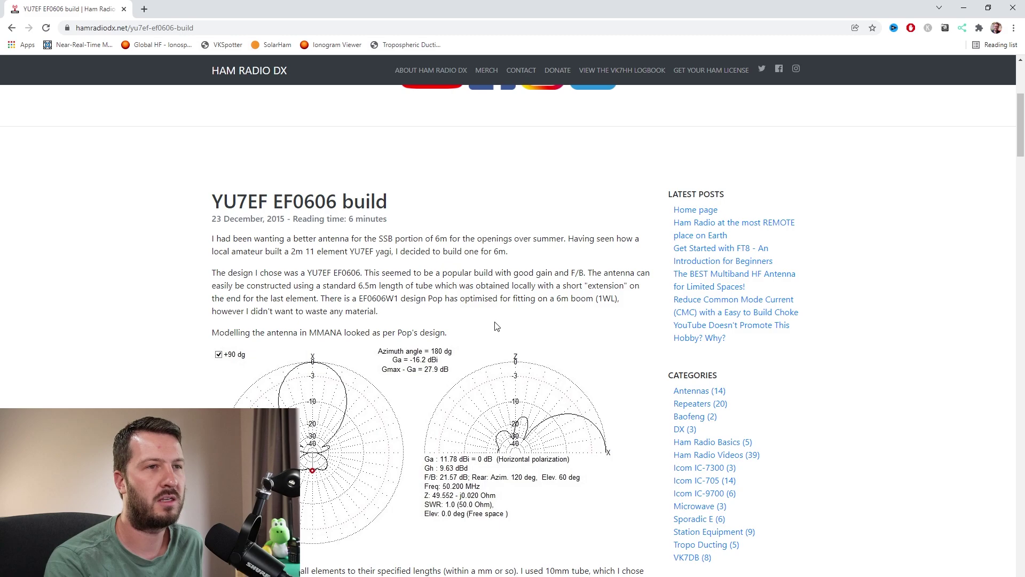
pyautogui.scroll(2, 497, 327)
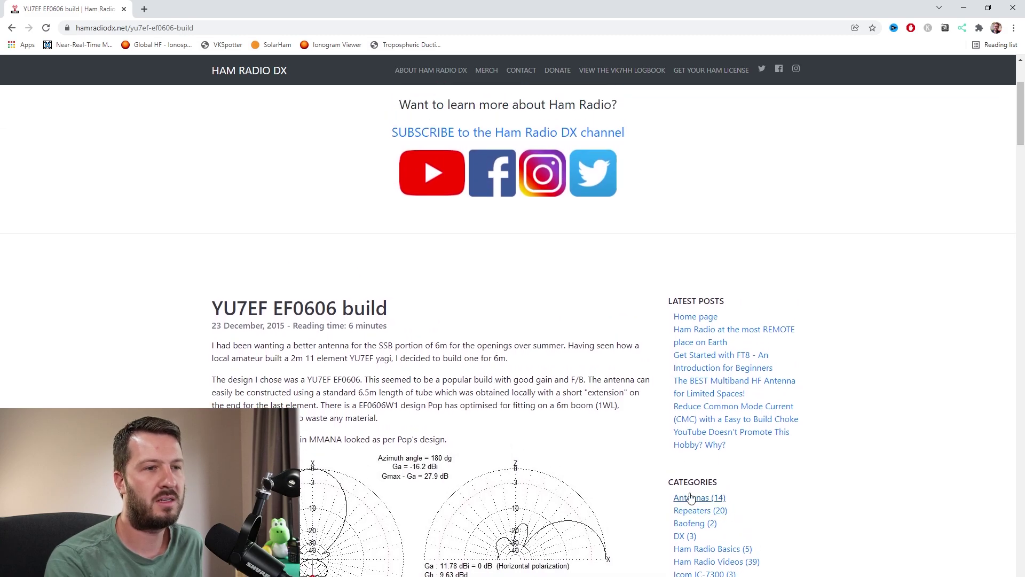